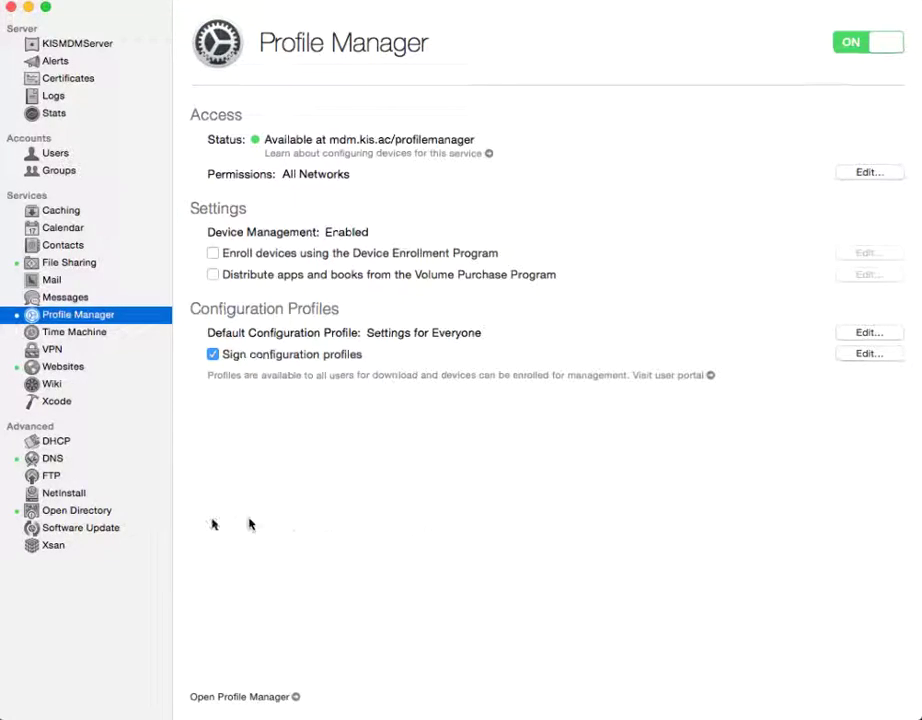
Check Open Directory's mdm.kis.ac master setup, then view the Websites service settings
left_click(101, 514)
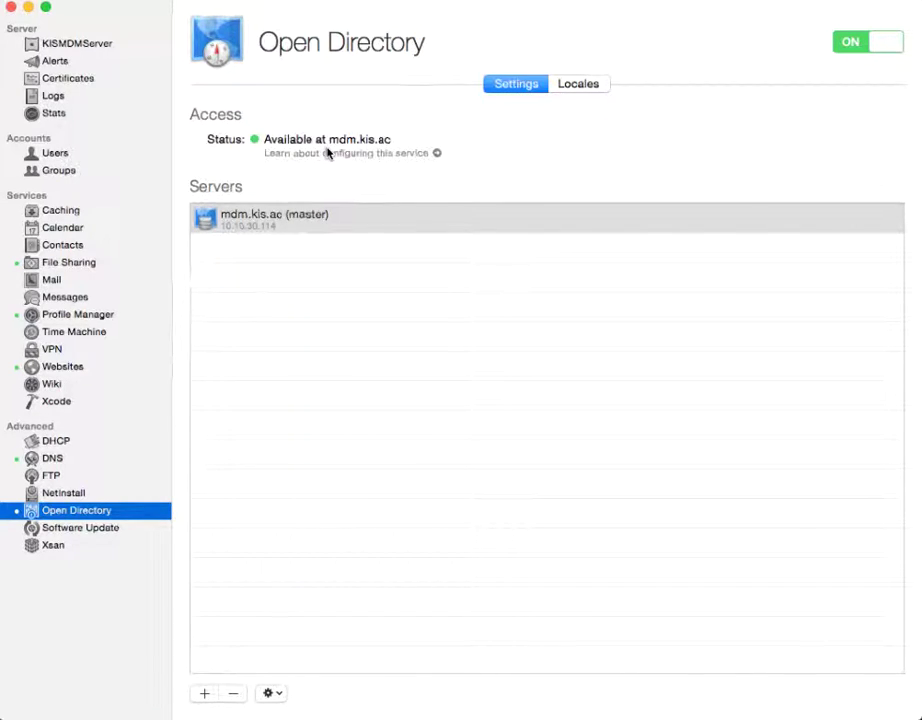
left_click(60, 372)
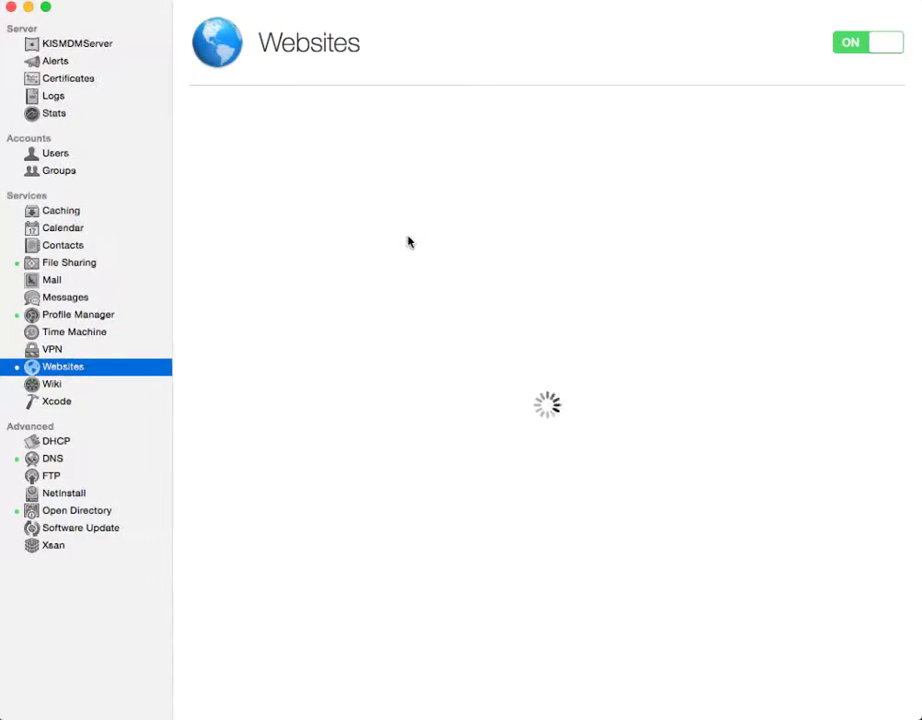